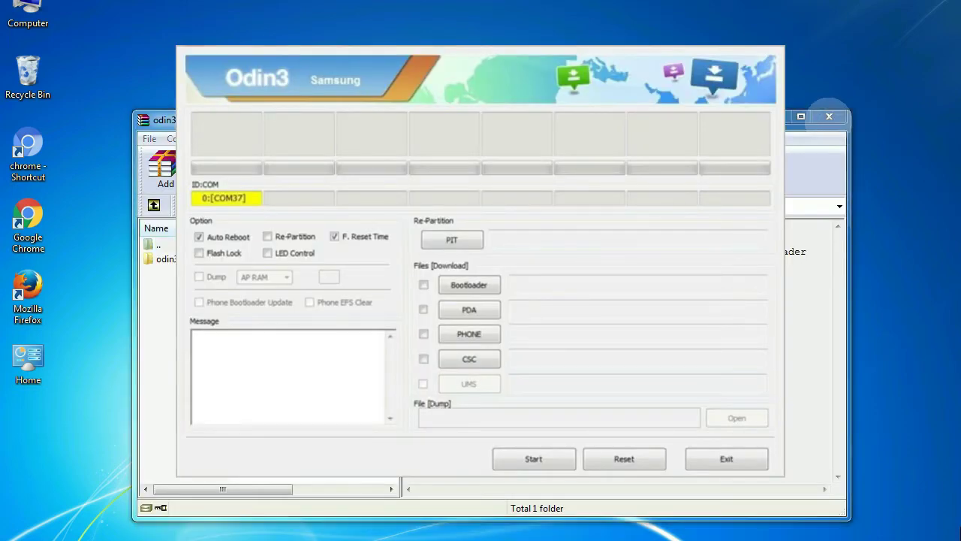
# - Close the WinRAR archive window behind Odin3 while the phone shows on COM37
pyautogui.click(829, 117)
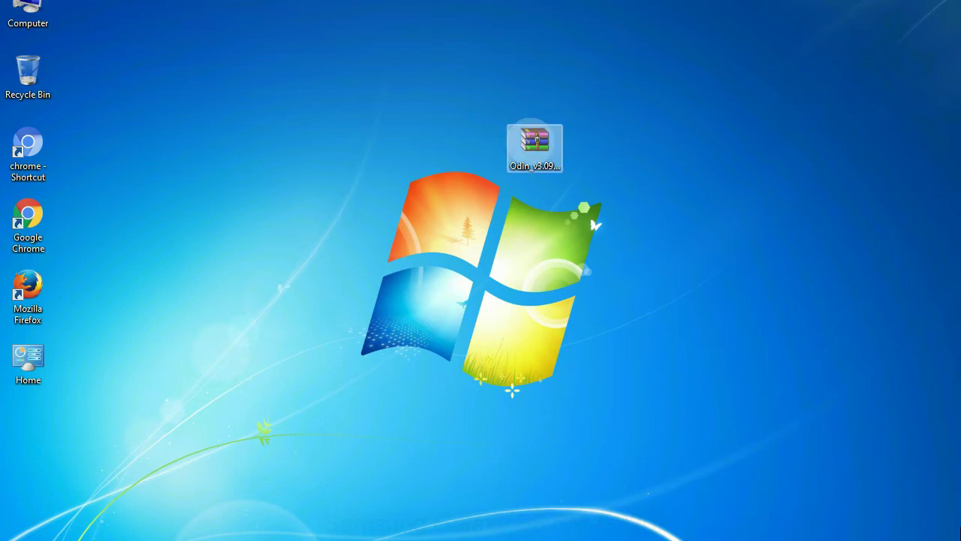
# - Extract the Odin_v3.09 archive onto the desktop with Extract Here
pyautogui.rightClick(531, 141)
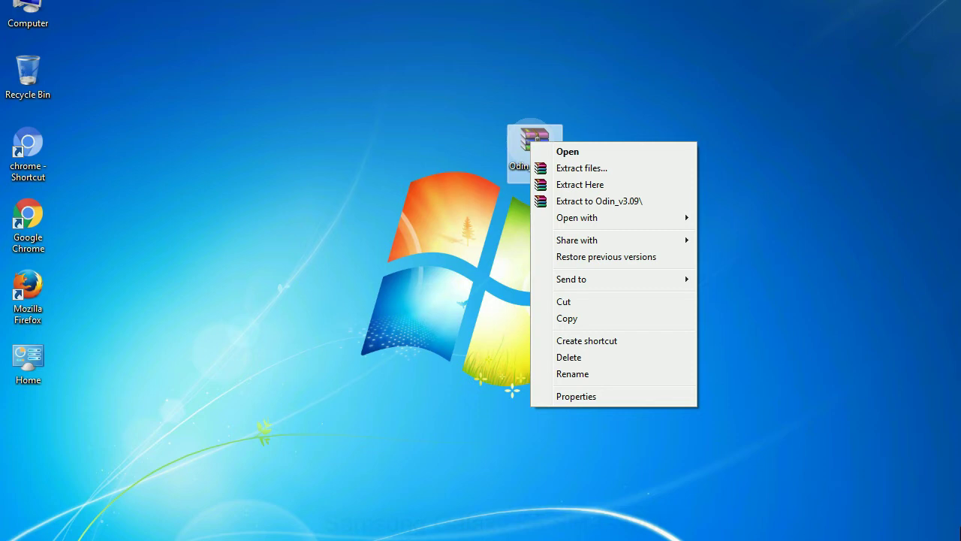
pyautogui.press('Down')
pyautogui.press('Down')
pyautogui.press('Down')
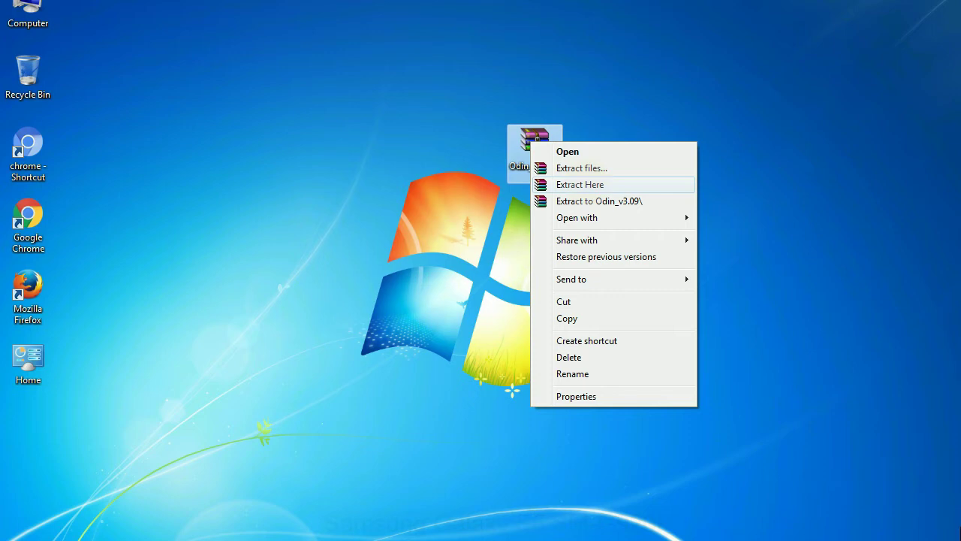
pyautogui.click(586, 184)
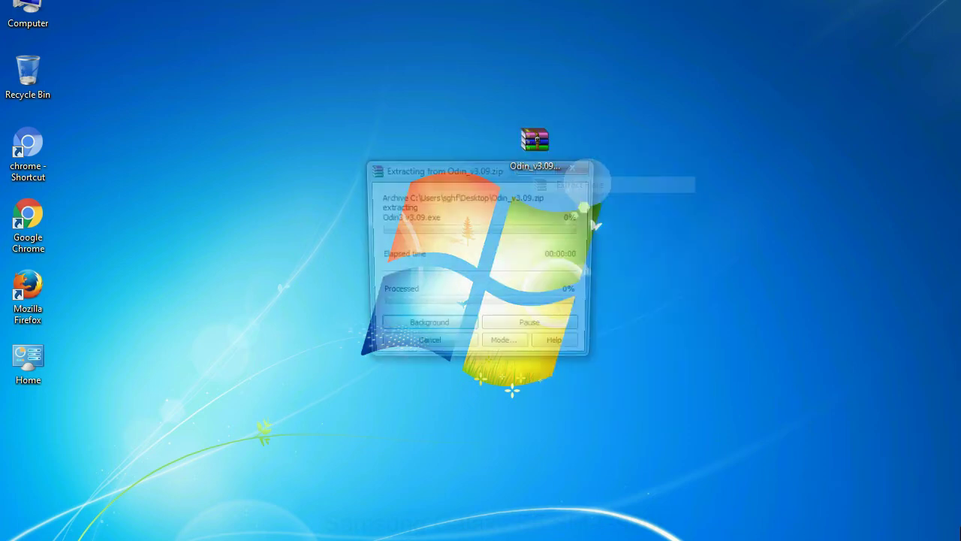
# - Open the Odin_v3.09 folder and run Odin3 v3.09.exe as administrator
pyautogui.click(410, 148)
pyautogui.doubleClick(409, 147)
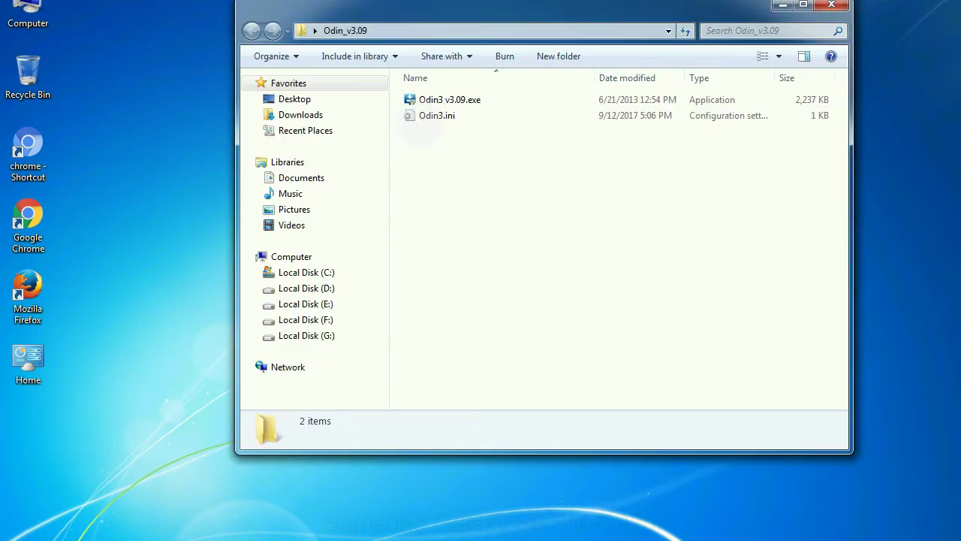
pyautogui.rightClick(435, 101)
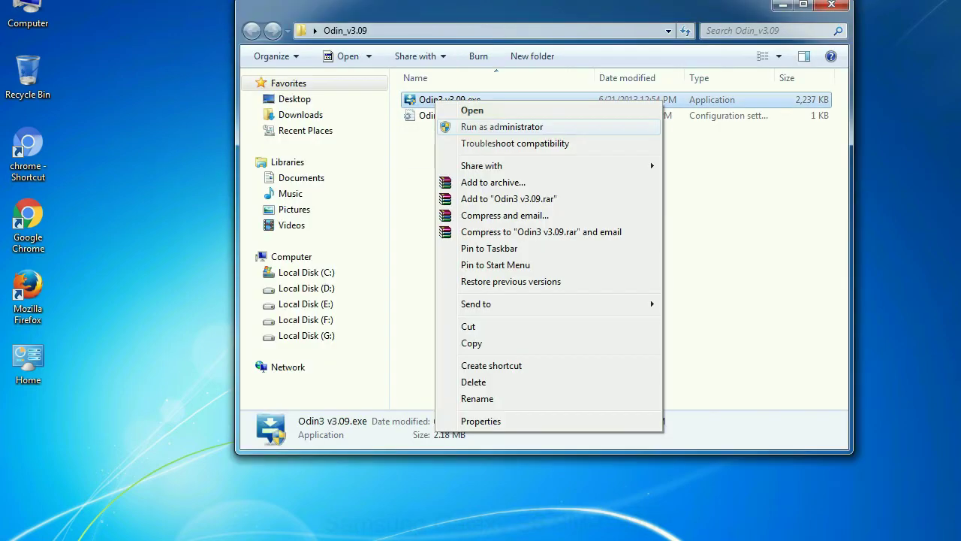
pyautogui.click(501, 126)
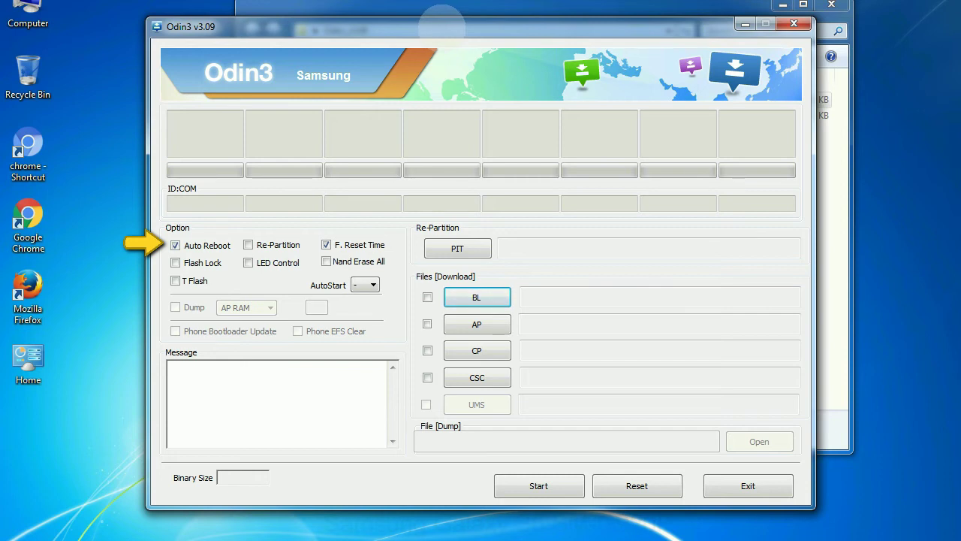
# - Move the Odin3 v3.09 window slightly up and to the right
pyautogui.moveTo(441, 26); pyautogui.dragTo(479, 3)
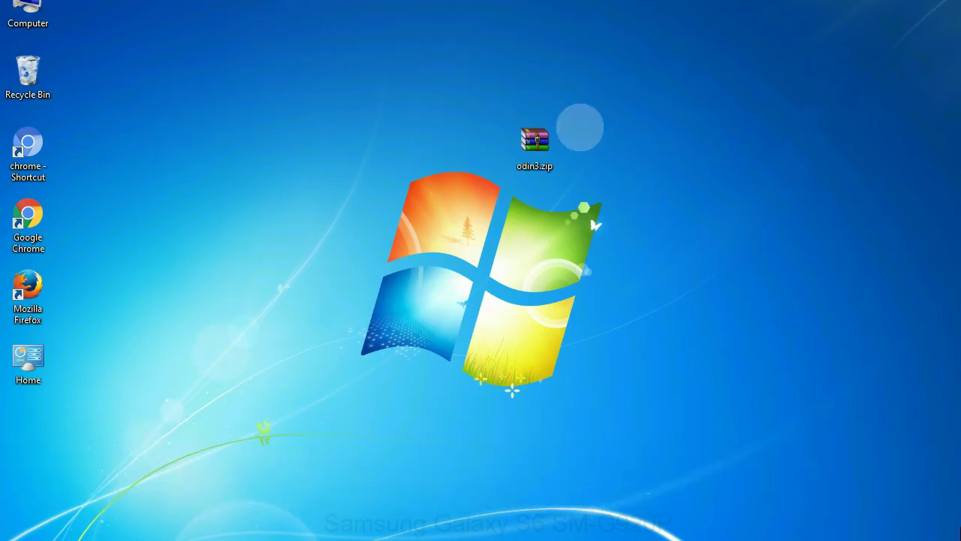
# - Select the odin3.zip archive on the desktop
pyautogui.click(524, 138)
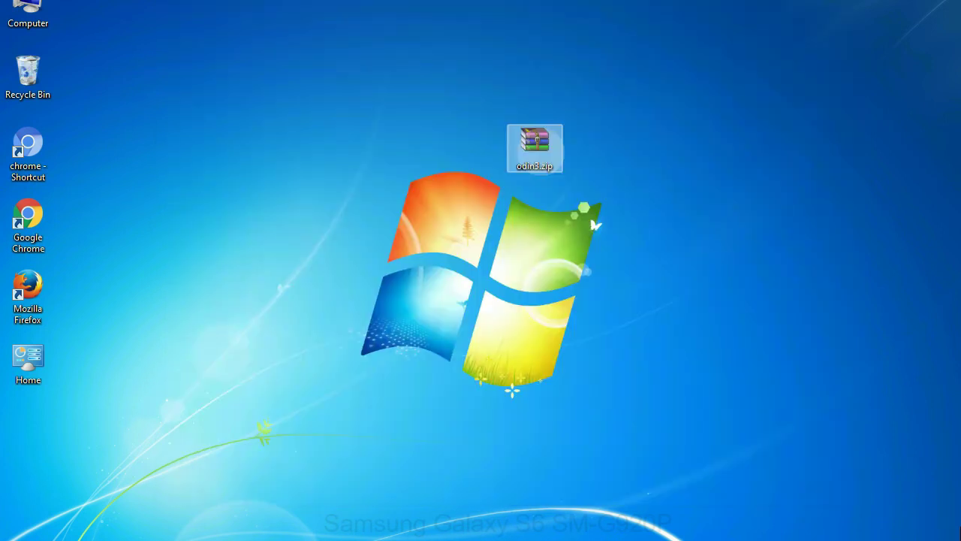
# - Deselect odin3.zip while Odin3 recognises the USB-connected phone as 0:[COM37]
pyautogui.click(601, 141)
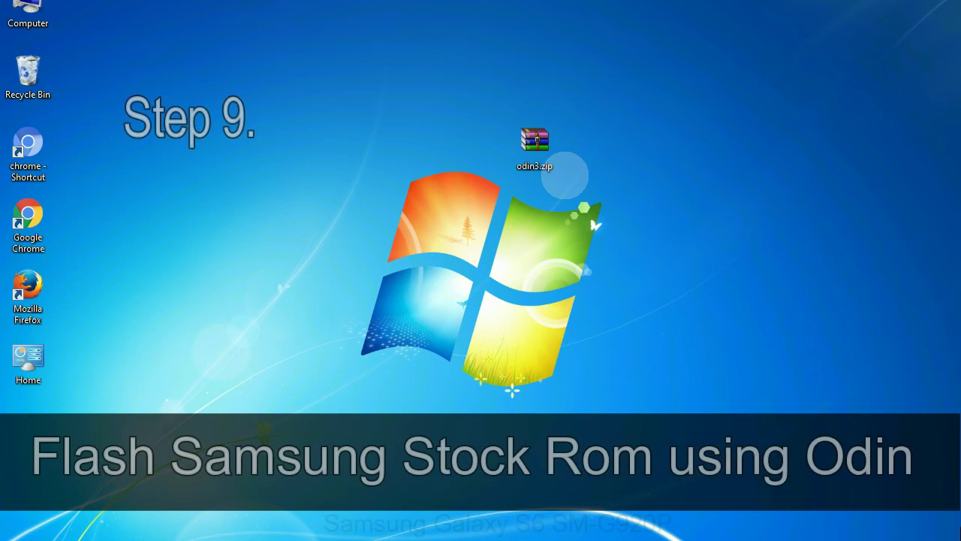
# - Select odin3.zip to launch Odin and reach the PDA file chooser on the desktop
pyautogui.click(557, 148)
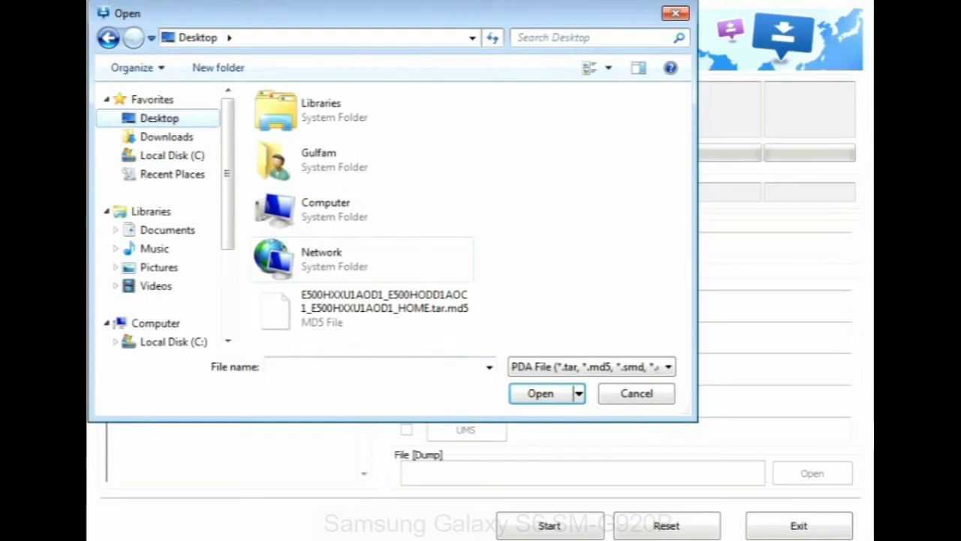
# - Load E500HXXU1AOD1_E500HODD1AOC1_E500HXXU1AOD1_HOME.tar.md5 into the PDA slot
pyautogui.doubleClick(368, 308)
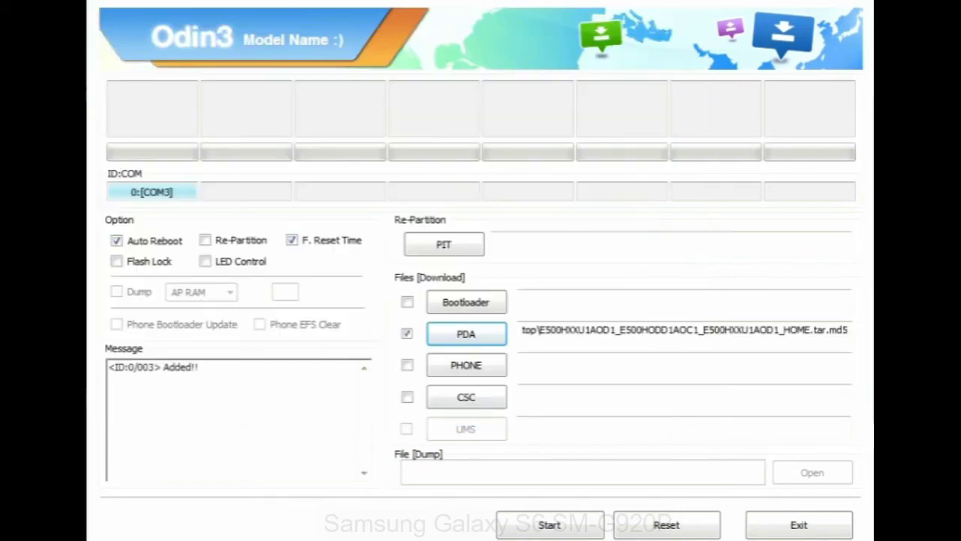